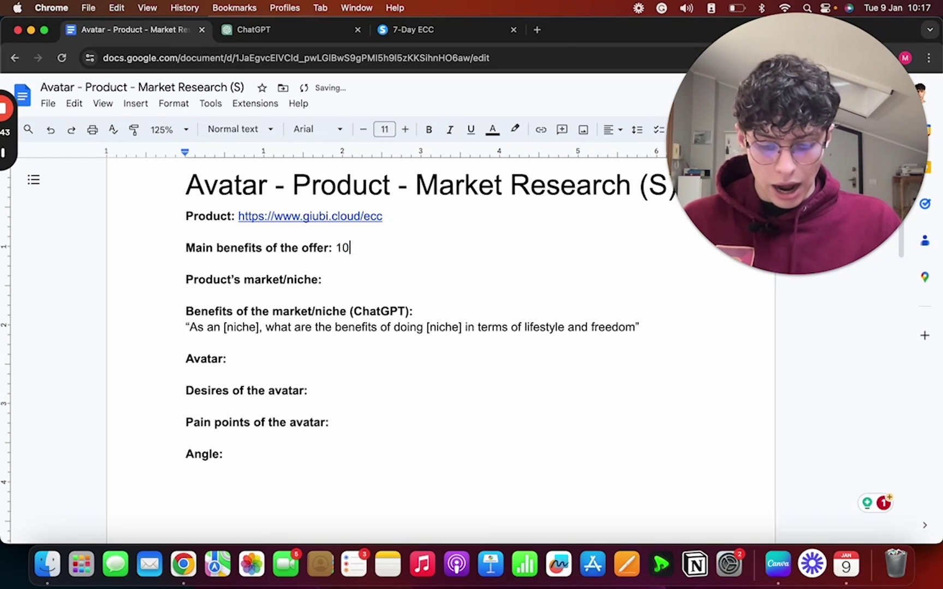
Step: Enter '100% client guarantee' as the main benefit and plain-text 'Email Copywriting' as the niche
type("0% client guarantee")
left_click(384, 285)
type("email")
key("shift+alt+Left")
type("Email Copywriting")
Step: Replace the prompt's two [niche] placeholders with 'email copywriter,' and 'email copywriting'
left_click_drag(223, 328, 257, 329)
type("email copywriter")
type(",")
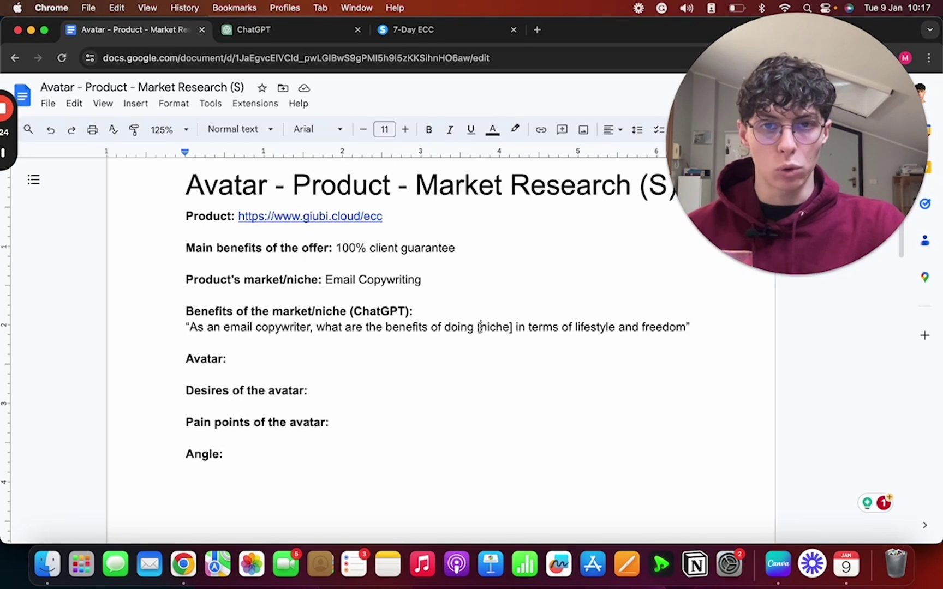
left_click_drag(475, 327, 503, 329)
type("email copywriting")
left_click_drag(344, 279, 408, 279)
left_click_drag(223, 328, 294, 336)
Step: Copy the email copywriting prompt from the doc and send it in the ChatGPT chat
left_click(295, 335)
left_click_drag(190, 328, 228, 342)
key("super+c")
left_click(254, 29)
left_click(389, 502)
key("super+v")
key("Return")
scroll(583, 191, "down", 10)
scroll(583, 192, "up", 10)
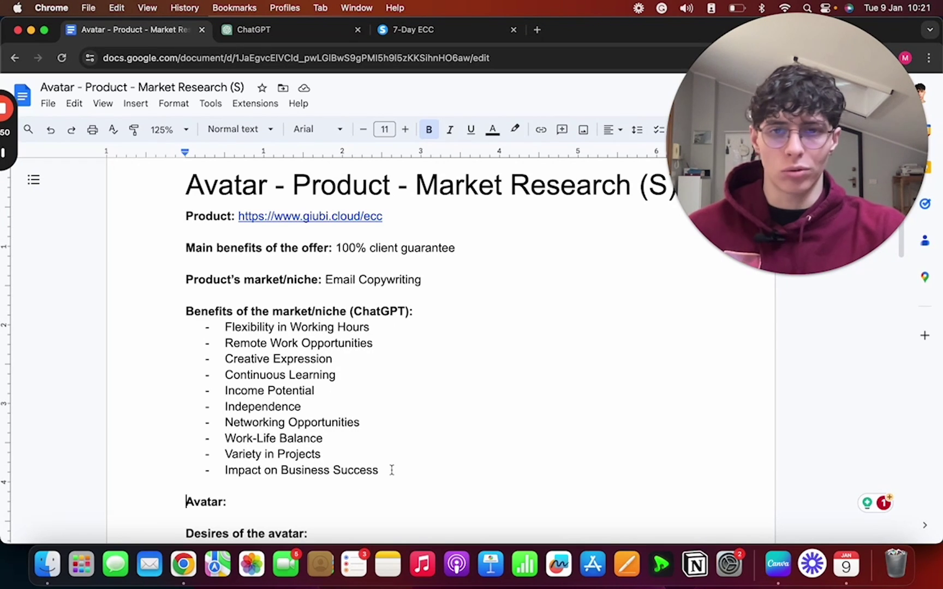
Step: Delete the Impact on Business Success, Variety in Projects and Creative Expression benefits
left_click_drag(392, 471, 221, 471)
key("BackSpace")
key("BackSpace")
key("BackSpace")
left_click_drag(322, 455, 223, 454)
key("BackSpace")
key("BackSpace")
key("BackSpace")
left_click_drag(348, 361, 148, 362)
Step: Gloss benefits as '= Location freedom', '= high-income market', '= financial freedom', dropping Continuous Learning
key("BackSpace")
key("BackSpace")
key("BackSpace")
left_click_drag(222, 329, 368, 330)
left_click_drag(232, 343, 361, 342)
left_click(411, 341)
type("= Location freedom")
left_click_drag(353, 356, 200, 354)
key("BackSpace")
key("BackSpace")
key("BackSpace")
left_click(319, 358)
type("= high-income sk")
key("BackSpace")
key("BackSpace")
type("market")
left_click(354, 378)
type("= financial freedom")
Step: Add '= time freedom' to Flexibility in Working Hours and capitalize Location Freedom
left_click(389, 328)
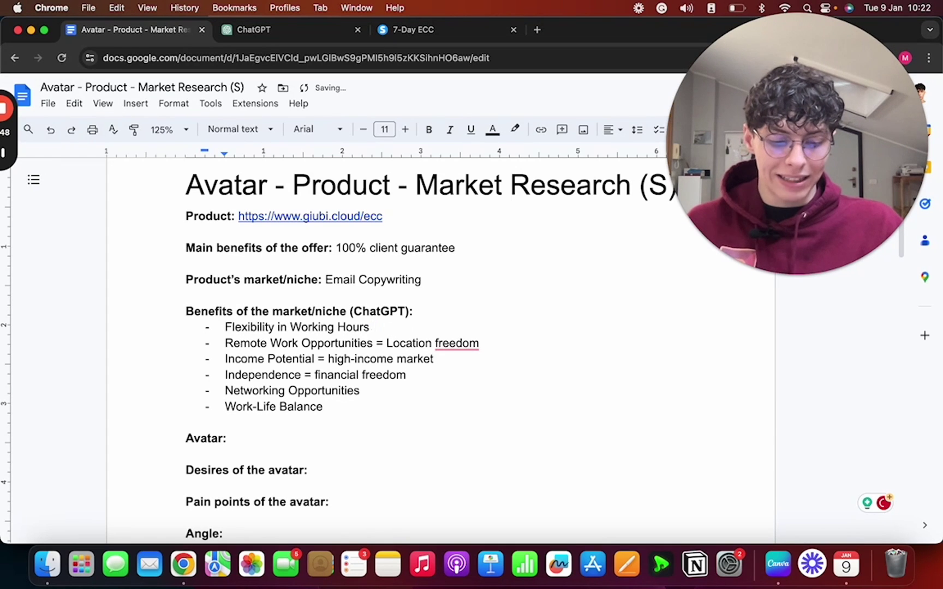
type("= time freedom")
left_click(386, 390)
key("Down")
mouse_move(457, 344)
left_click(464, 382)
left_click_drag(345, 407, 223, 391)
left_click(224, 389)
left_click(247, 440)
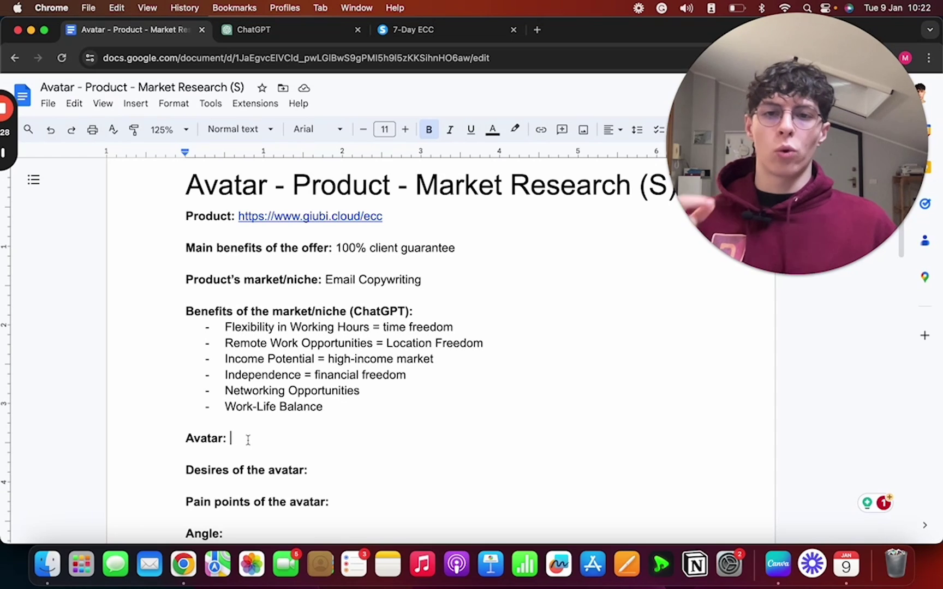
Step: Describe the avatar as 'Male of age between 15 and 25'
type("Male of age between 15 ad")
key("BackSpace")
type("nd 25")
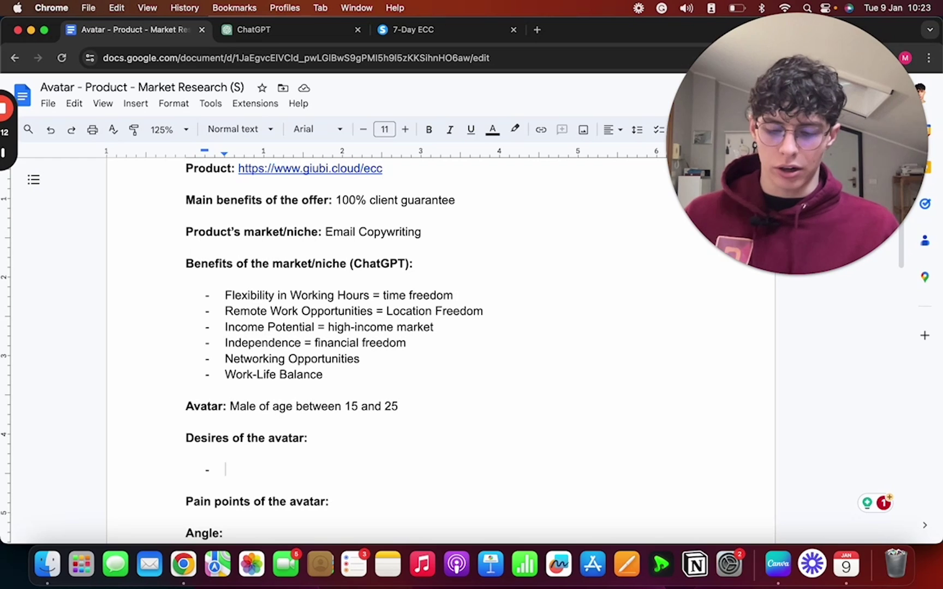
Step: List the desires Making money online, Dropping out of college and Being independent
type("Making ")
type("money onl")
type("ine")
key("Return")
type("Dop")
key("BackSpace")
key("BackSpace")
type("ropping out of college")
key("Return")
type("Being independent")
key("BackSpace")
type("pendent")
Step: Add the desires providing for the people they love and Leaving their home country/ traveling the Worlds
key("Return")
type("providing for the pepople they love")
key("Return")
type("Leaving ththeir home country/ traveling ht")
type("e Word")
key("BackSpace")
key("BackSpace")
key("BackSpace")
key("BackSpace")
type("e Worlds")
scroll(361, 354, "down", 5)
Step: Add pain points 'Non native English speaker' and 'Lives in a 3rd world country'
left_click(359, 286)
key("Return")
key("Return")
key("super+b")
type("- ")
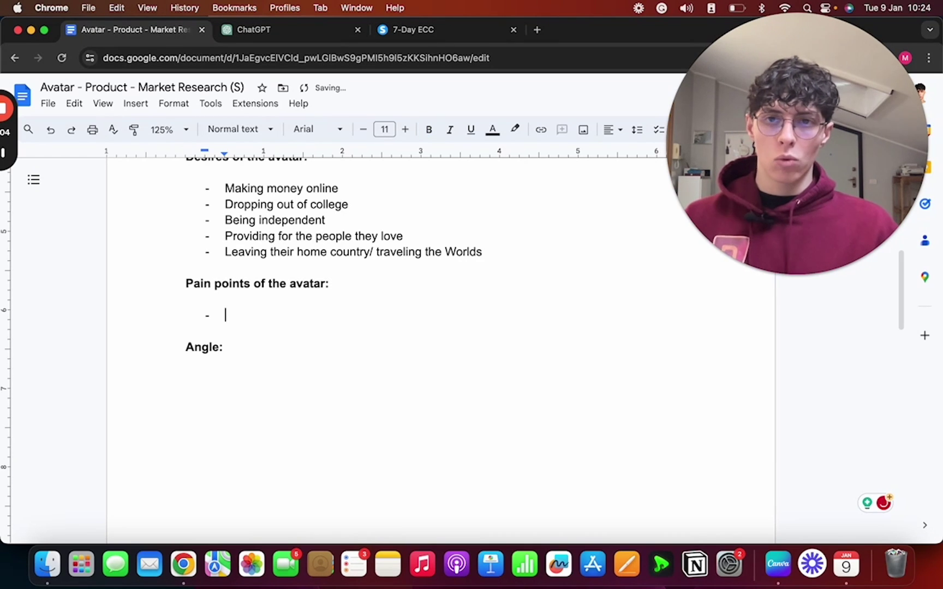
type("Non native english speaker")
key("Return")
mouse_move(304, 316)
left_click(325, 360)
left_click(334, 334)
type("Lives in a 3rd world country")
Step: Add pain points on parents pushing college or 9-5, everyone around having a 9-5, and little budget to invest
key("Return")
type("His parents push for college or 9-5")
key("Return")
type("Everyone a")
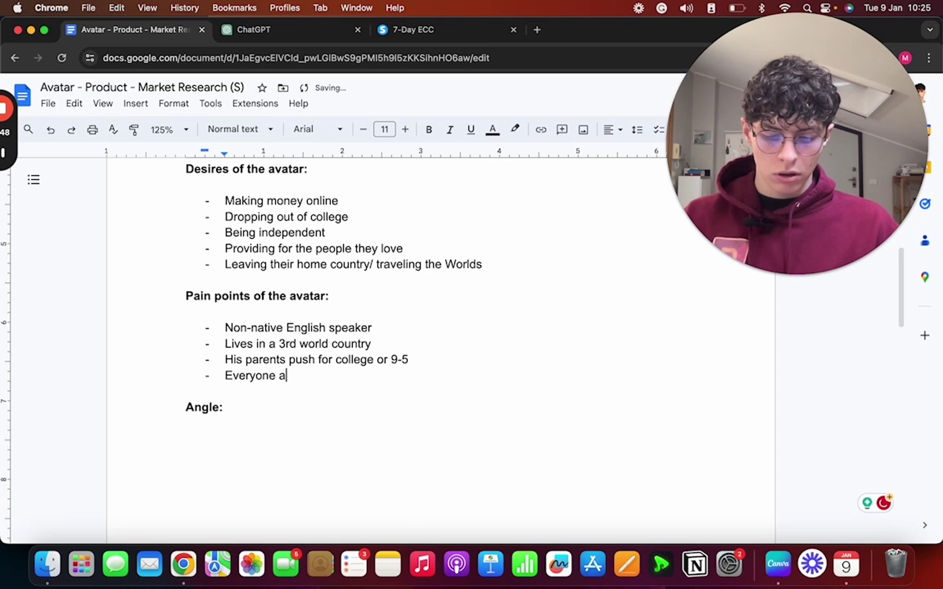
type("round them a")
type("has a")
type(" 9-5 ")
type("or ")
type("goe")
type("s to collee")
type("No budget to in")
type("vest")
double_click(232, 352)
type("Little to")
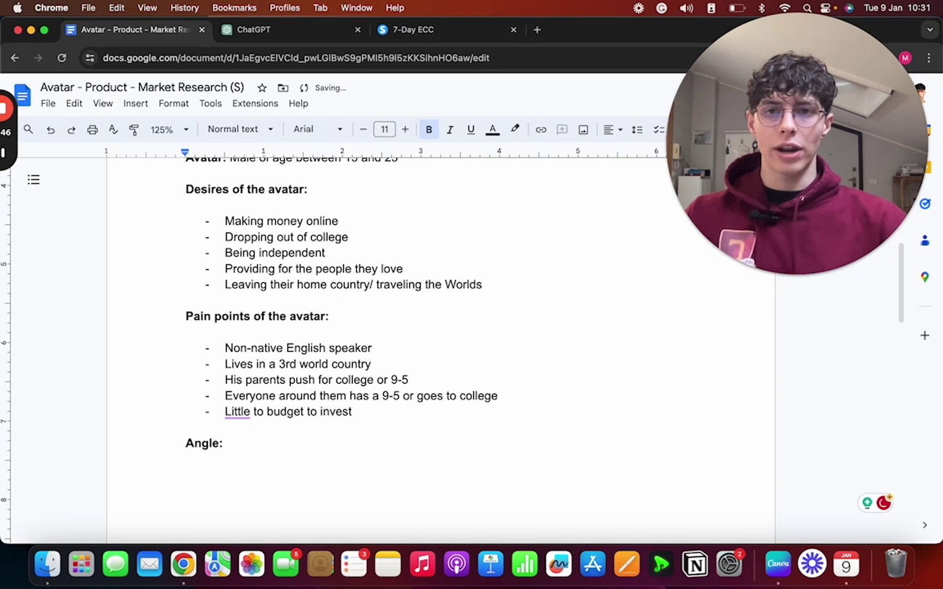
Step: Review the time freedom and Location Freedom benefit glosses
scroll(238, 431, "up", 4)
left_click_drag(225, 328, 338, 329)
scroll(337, 334, "up", 3)
left_click_drag(223, 240, 409, 242)
left_click(439, 243)
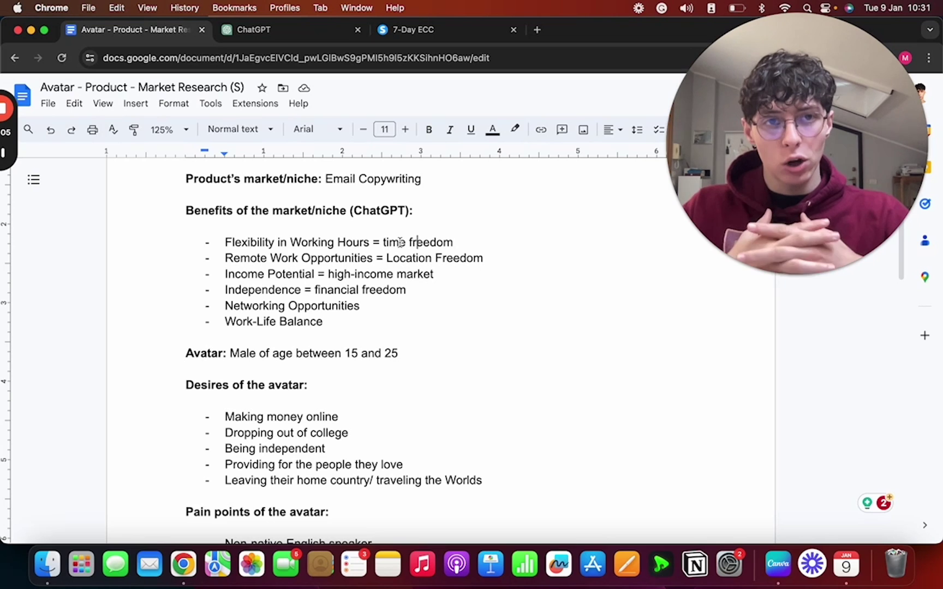
scroll(400, 242, "down", 1)
left_click_drag(224, 252, 476, 249)
Step: Change 'Worlds' to 'World' at the end of the last avatar desire
left_click(484, 473)
key("BackSpace")
scroll(482, 471, "down", 5)
double_click(421, 439)
double_click(368, 397)
Step: Enter the angle 'Location freedom + traveling the world' under Angle
type("Location freedom + traveling the woròld")
scroll(407, 483, "up", 3)
key("Left")
key("Left")
key("BackSpace")
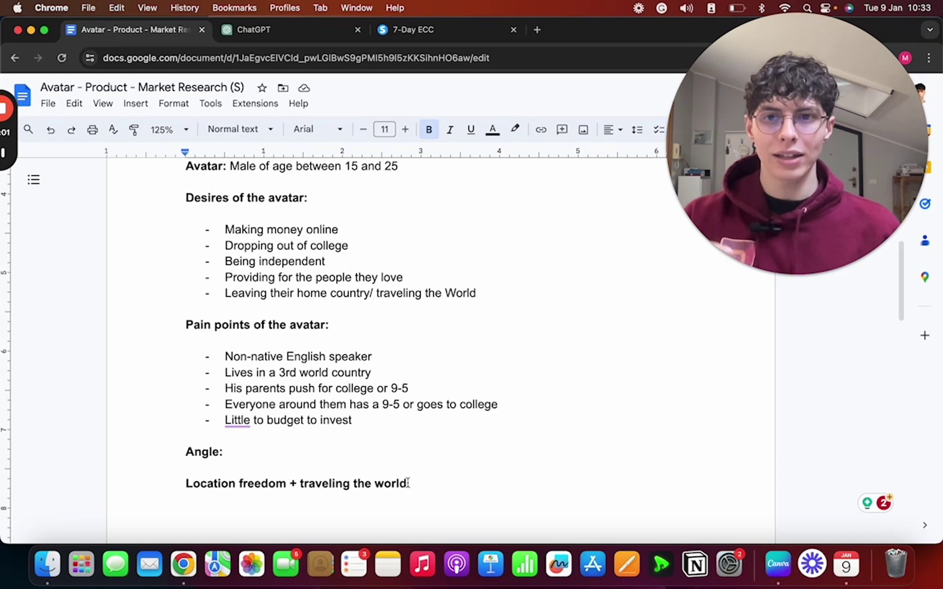
Step: Remove bold from the 'Location freedom + traveling the world' angle line
scroll(406, 482, "up", 5)
scroll(322, 234, "up", 1)
left_click_drag(337, 195, 401, 194)
left_click(316, 239)
scroll(359, 434, "down", 8)
scroll(359, 435, "down", 2)
left_click_drag(186, 423, 441, 425)
key("super+b")
left_click(441, 425)
scroll(357, 380, "up", 1)
left_click_drag(185, 435, 410, 437)
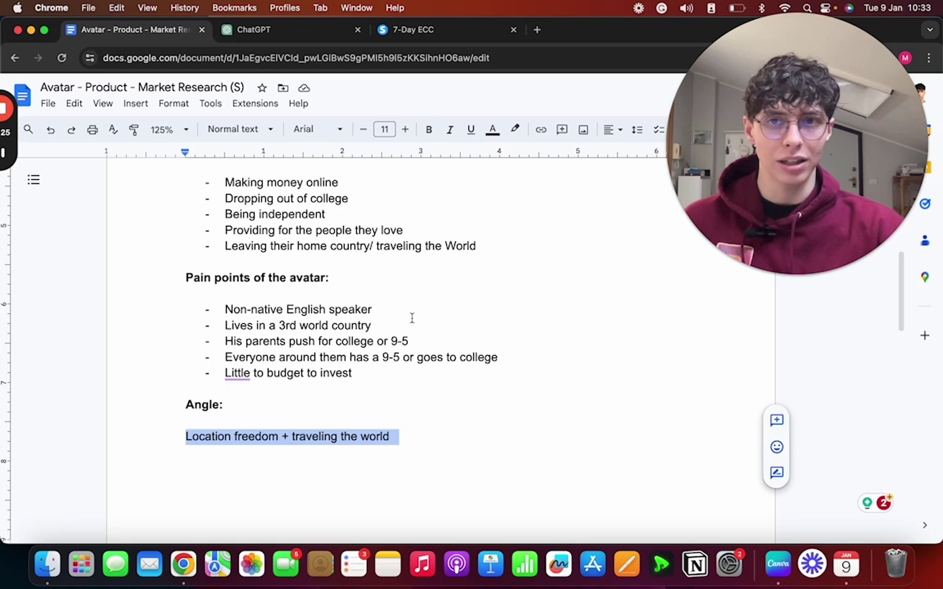
scroll(412, 319, "up", 3)
scroll(285, 265, "up", 1)
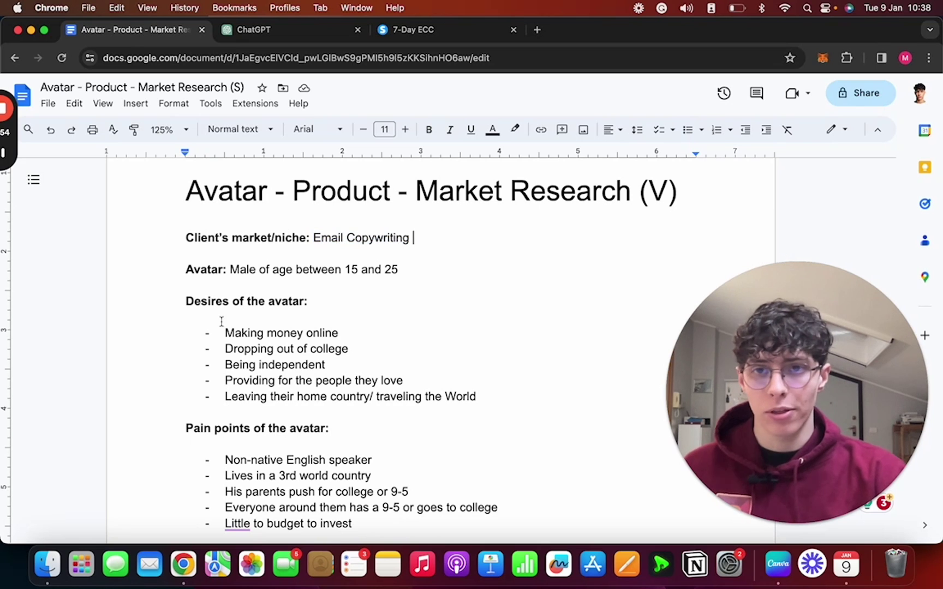
left_click_drag(227, 269, 446, 273)
left_click(446, 270)
left_click_drag(221, 333, 400, 332)
scroll(318, 367, "down", 1)
scroll(319, 366, "down", 2)
scroll(252, 375, "down", 2)
scroll(252, 374, "up", 5)
scroll(252, 375, "down", 1)
scroll(253, 374, "down", 5)
scroll(595, 473, "down", 1)
left_click_drag(296, 488, 510, 485)
Step: Review the prompt's avatar, desires and pain points, correcting 'COuntry' to 'Country'
left_click(509, 485)
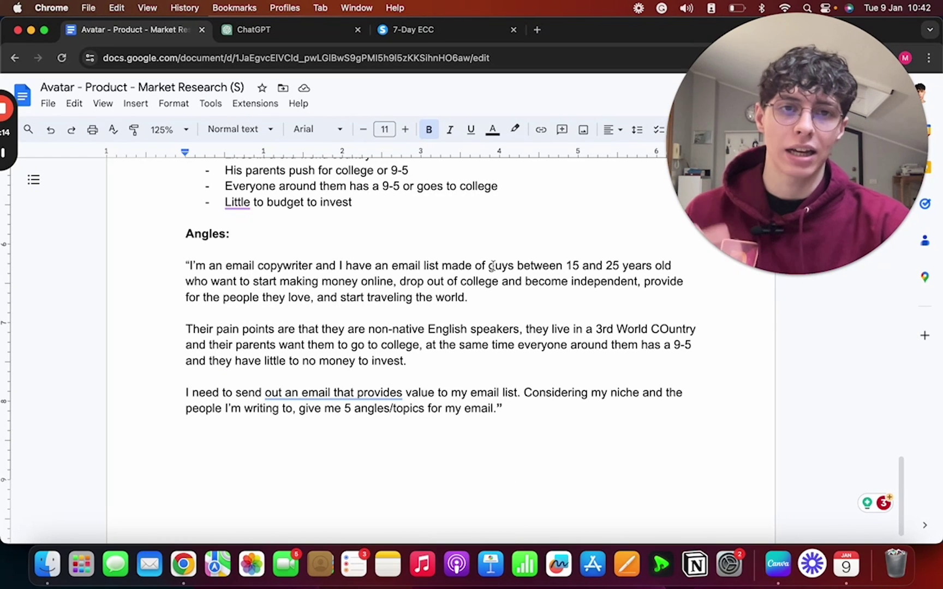
left_click_drag(492, 267, 587, 262)
left_click_drag(253, 281, 475, 293)
left_click(411, 282)
left_click_drag(383, 328, 347, 344)
left_click(666, 329)
key("BackSpace")
type("o")
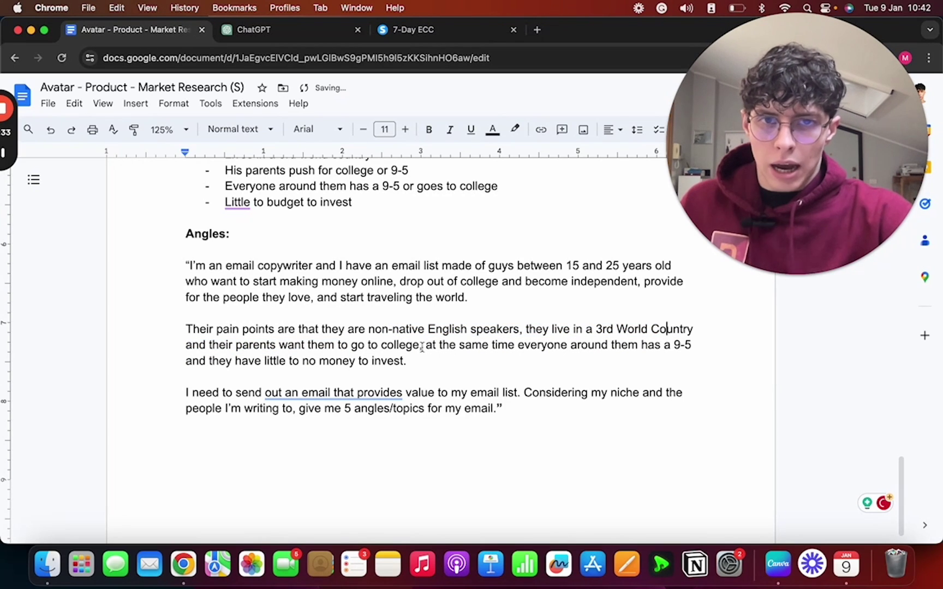
Step: Review the parents' expectations pain point and the prompt's final request paragraph
mouse_move(423, 345)
left_mouse_down()
mouse_move(659, 337)
mouse_move(661, 345)
mouse_move(306, 381)
mouse_move(420, 363)
left_mouse_up()
left_click(419, 363)
left_click_drag(177, 393, 503, 409)
mouse_move(371, 396)
left_click(488, 389)
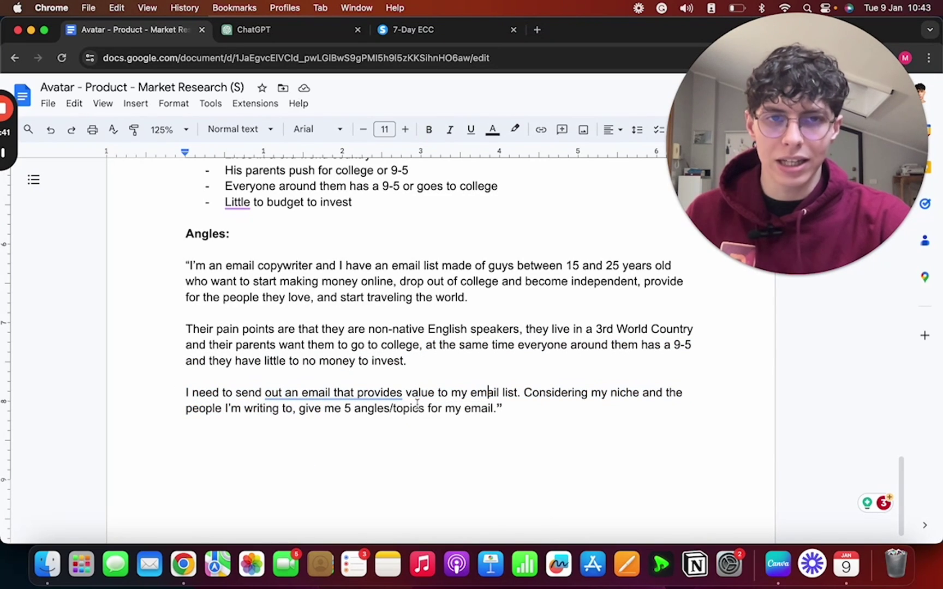
Step: Add 'They already know what email copywriting is, but they are not good enough to earn money with it yet' to the prompt
type("They already kno")
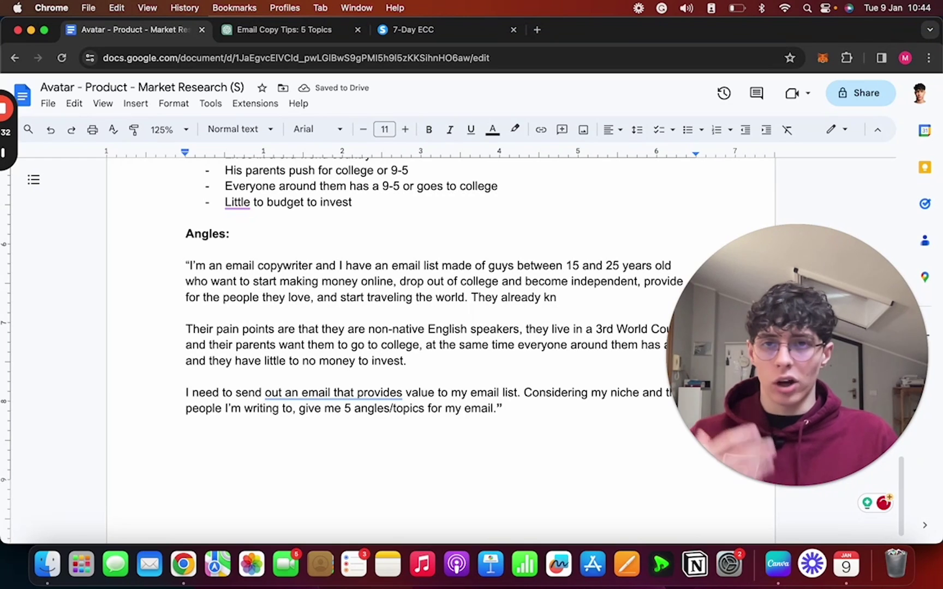
type("ow ")
type("what email copyw")
type("is, but th")
type("ey ")
type("are not good enough")
type(" to earn money")
type(" with it yet")
type(", they need to ")
type("get a lot better.")
Step: Select the quoted prompt in the Doc and move to ChatGPT's five-topic reply
left_click_drag(190, 262, 495, 426)
key("ctrl+Tab")
scroll(648, 310, "down", 5)
scroll(648, 310, "up", 5)
scroll(645, 307, "down", 1)
scroll(647, 308, "down", 3)
scroll(431, 221, "up", 2)
scroll(597, 235, "up", 1)
Step: Highlight the key points of the first two email topics in the reply
left_click_drag(518, 261, 676, 263)
scroll(621, 311, "down", 2)
left_click(459, 326)
left_click_drag(381, 297, 577, 308)
left_click(577, 308)
left_click_drag(587, 302, 653, 375)
left_click(654, 376)
Step: Highlight and review the third topic's advice, including its family-related point
scroll(654, 376, "down", 5)
scroll(534, 270, "up", 1)
left_click_drag(460, 307, 632, 326)
left_click(628, 328)
left_click(381, 289)
left_click(573, 292)
Step: Highlight the fourth topic's heading and learning-resources text, then read on through the remaining topics
left_click_drag(343, 362, 634, 365)
left_click(651, 362)
left_click_drag(486, 397, 637, 398)
left_click(640, 397)
scroll(377, 431, "down", 3)
scroll(470, 395, "down", 1)
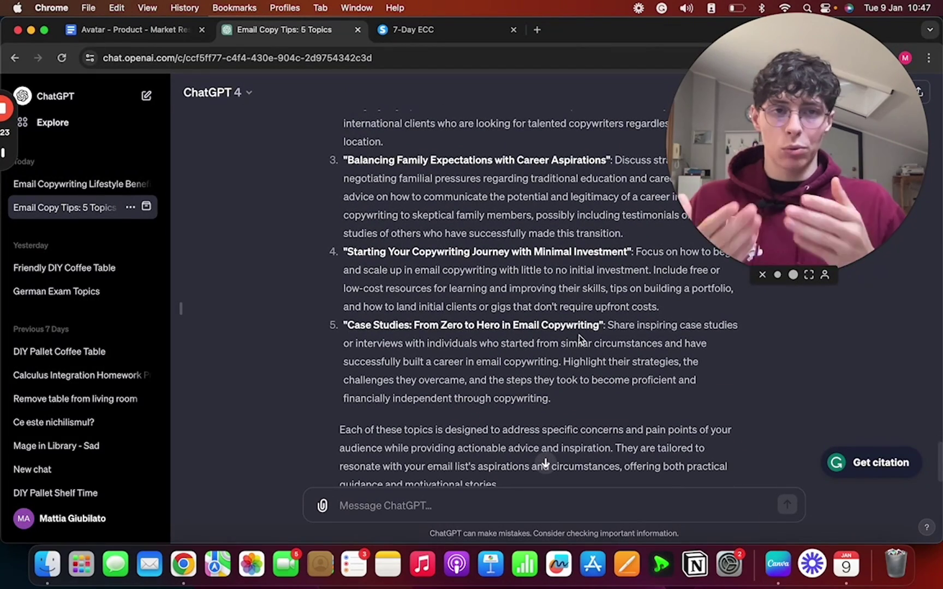